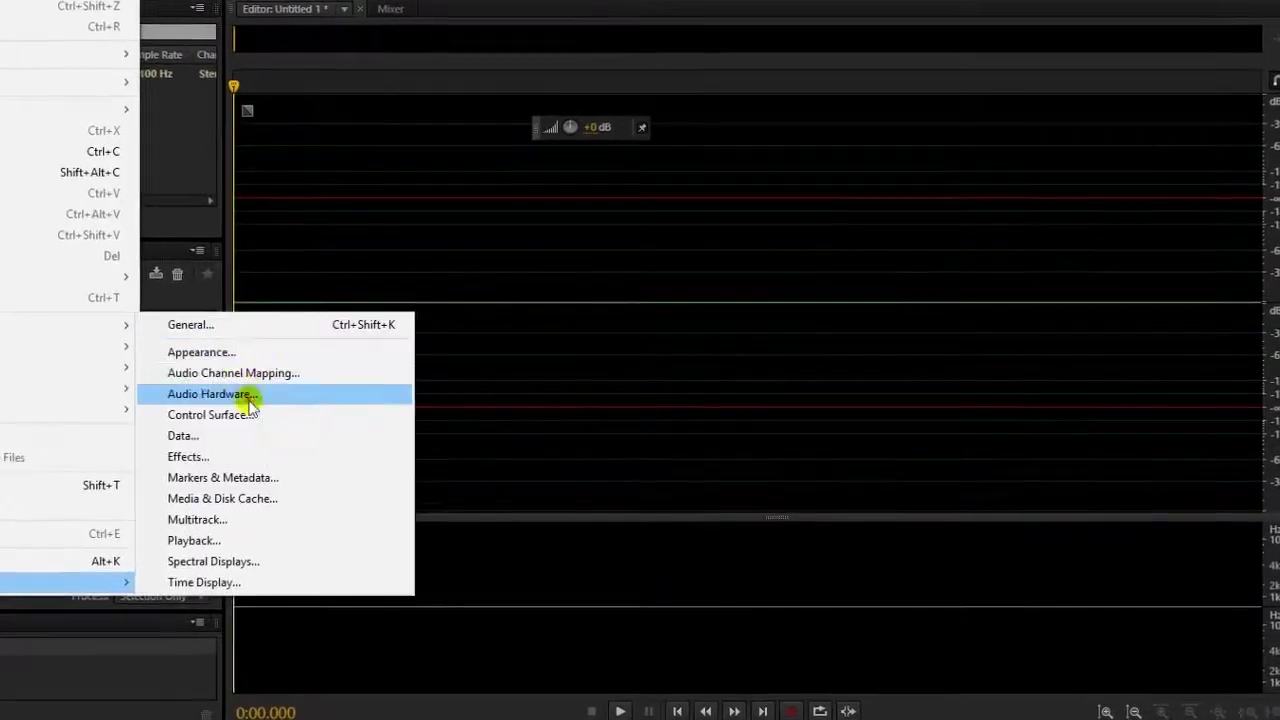
Confirm the audio hardware preferences, create a new multitrack session and adjust the Track 1 song clip's volume.
{"action": "left_click", "coordinate": [246, 397]}
{"action": "left_click", "coordinate": [880, 703]}
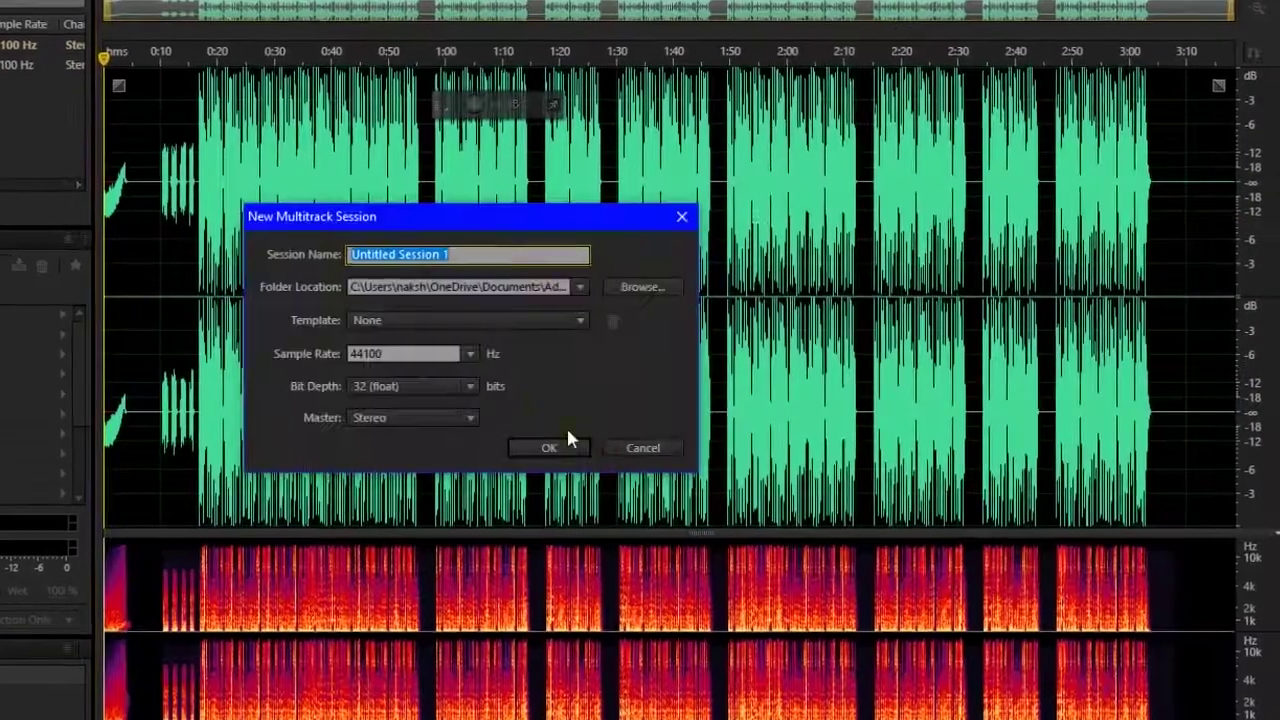
{"action": "left_click", "coordinate": [560, 447]}
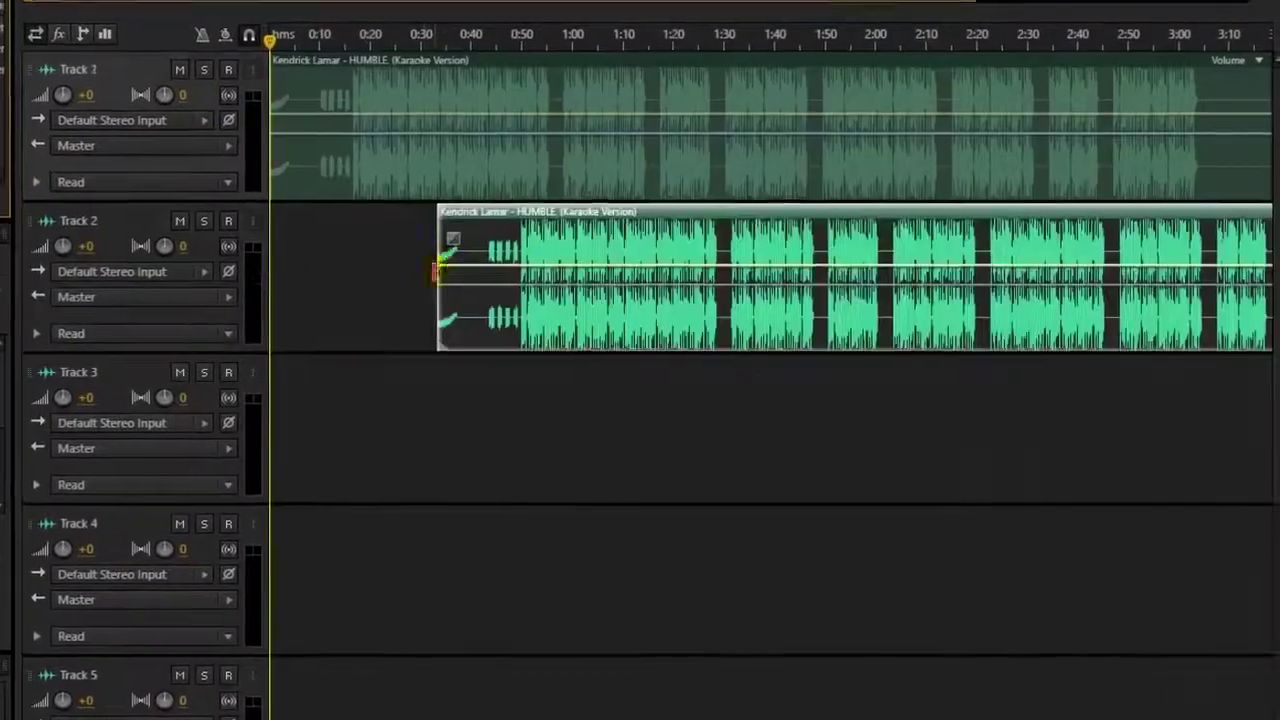
{"action": "left_click", "coordinate": [680, 112]}
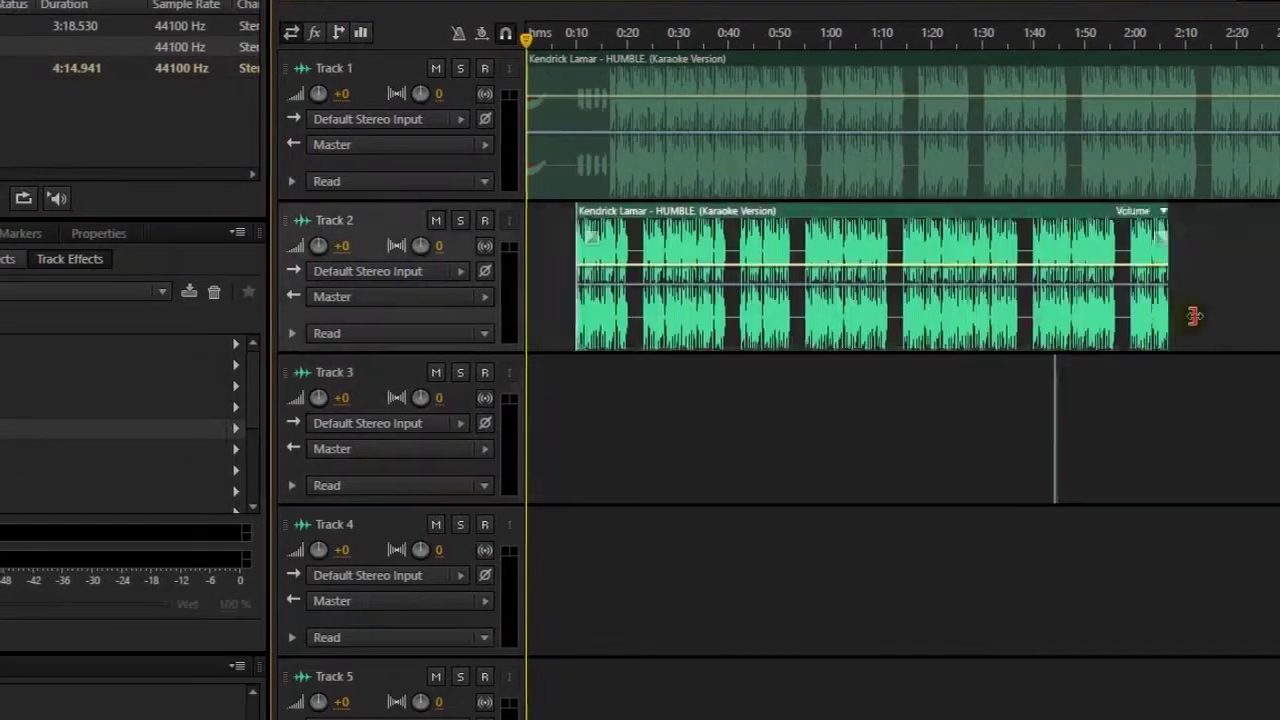
{"action": "key", "text": "ctrl+i"}
Import the Electric Hum sound file from the Adobe folder, accepting the sample-rate alert.
{"action": "double_click", "coordinate": [72, 58]}
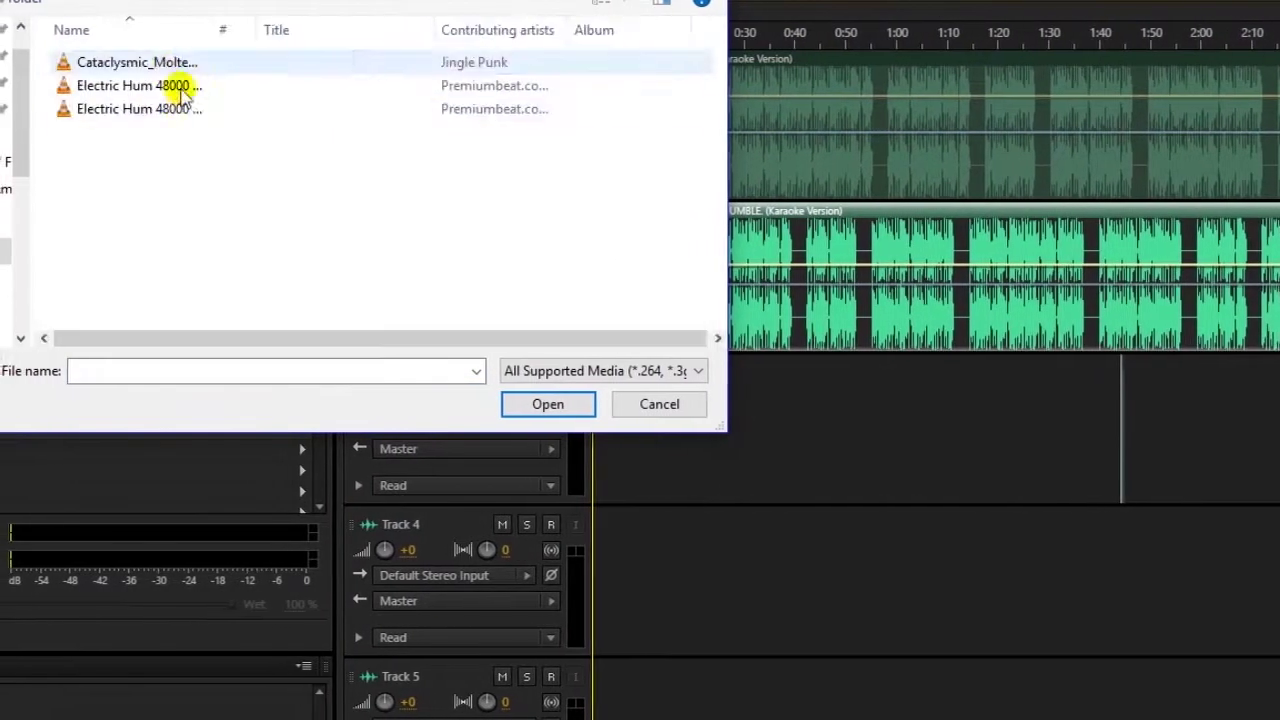
{"action": "double_click", "coordinate": [177, 86]}
{"action": "left_click", "coordinate": [880, 402]}
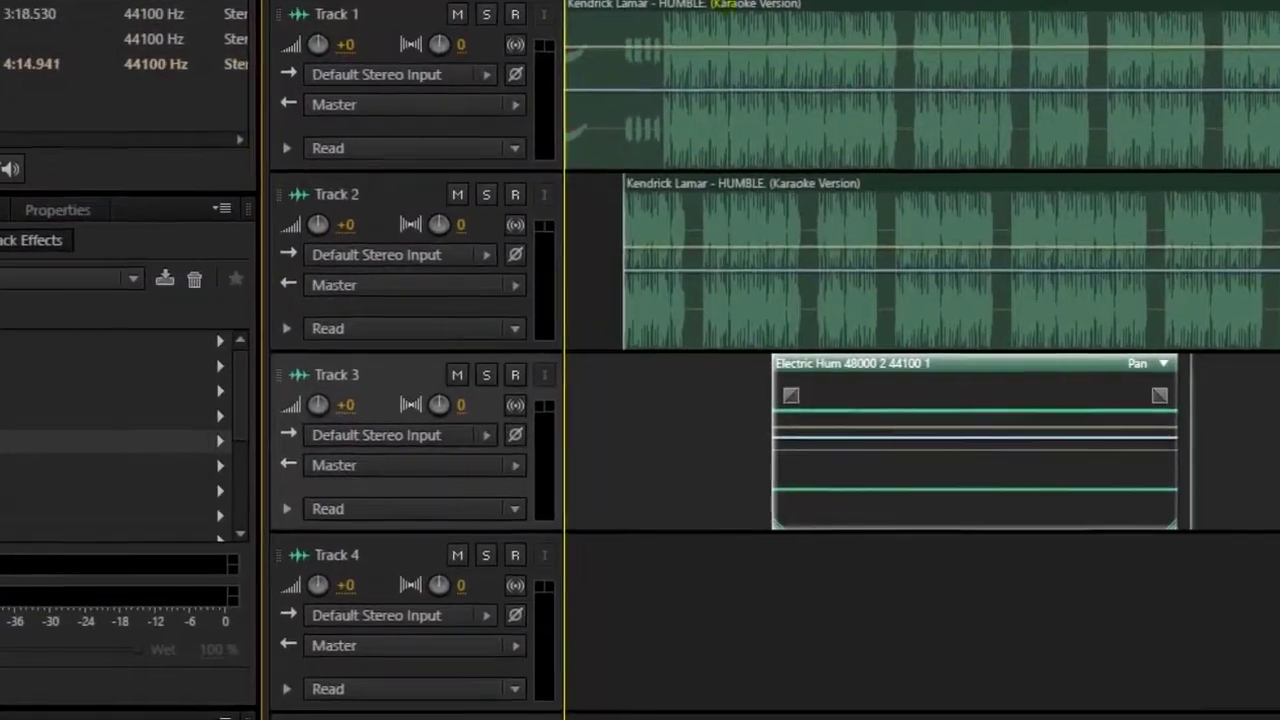
Play back the mix, then replay it from around 0:40.
{"action": "key", "text": "space"}
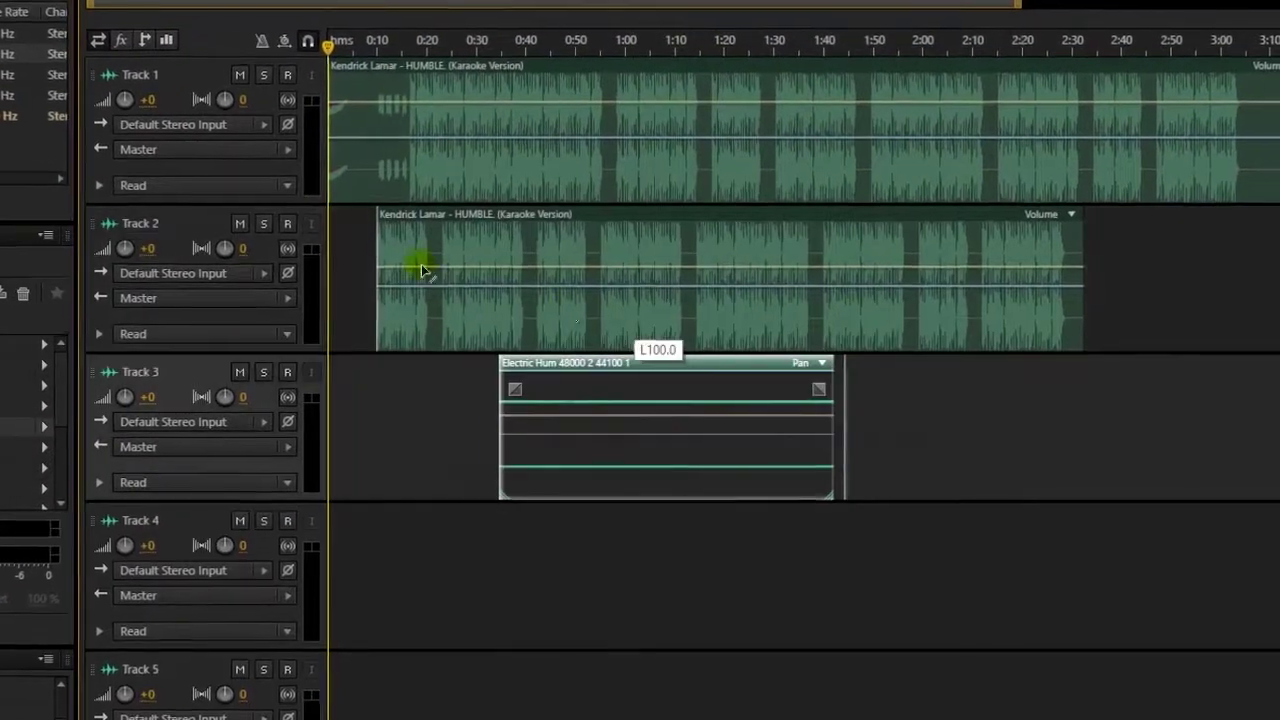
{"action": "left_click", "coordinate": [530, 200]}
{"action": "key", "text": "space"}
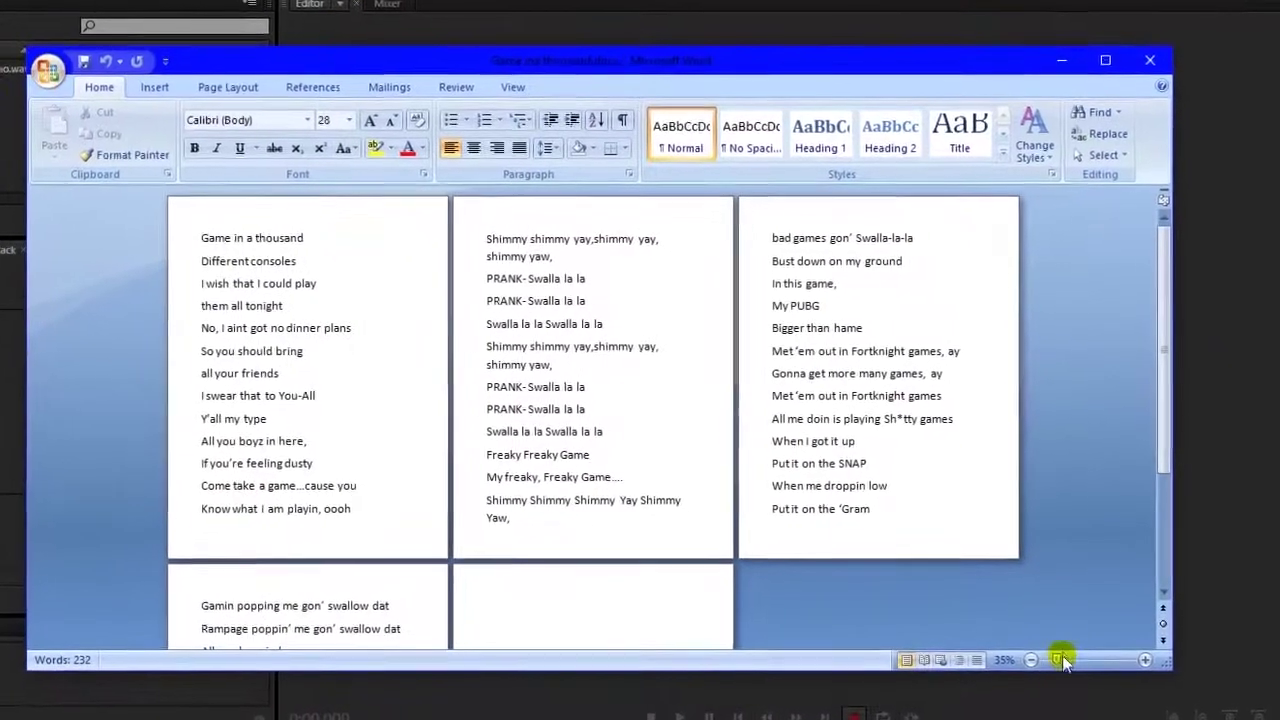
Zoom in on the lyrics and highlight the 'wish that I could play / them all tonight' lines yellow.
{"action": "left_click_drag", "start_coordinate": [1057, 659], "coordinate": [1068, 665]}
{"action": "left_click_drag", "start_coordinate": [173, 265], "coordinate": [361, 600]}
{"action": "left_click", "coordinate": [486, 510]}
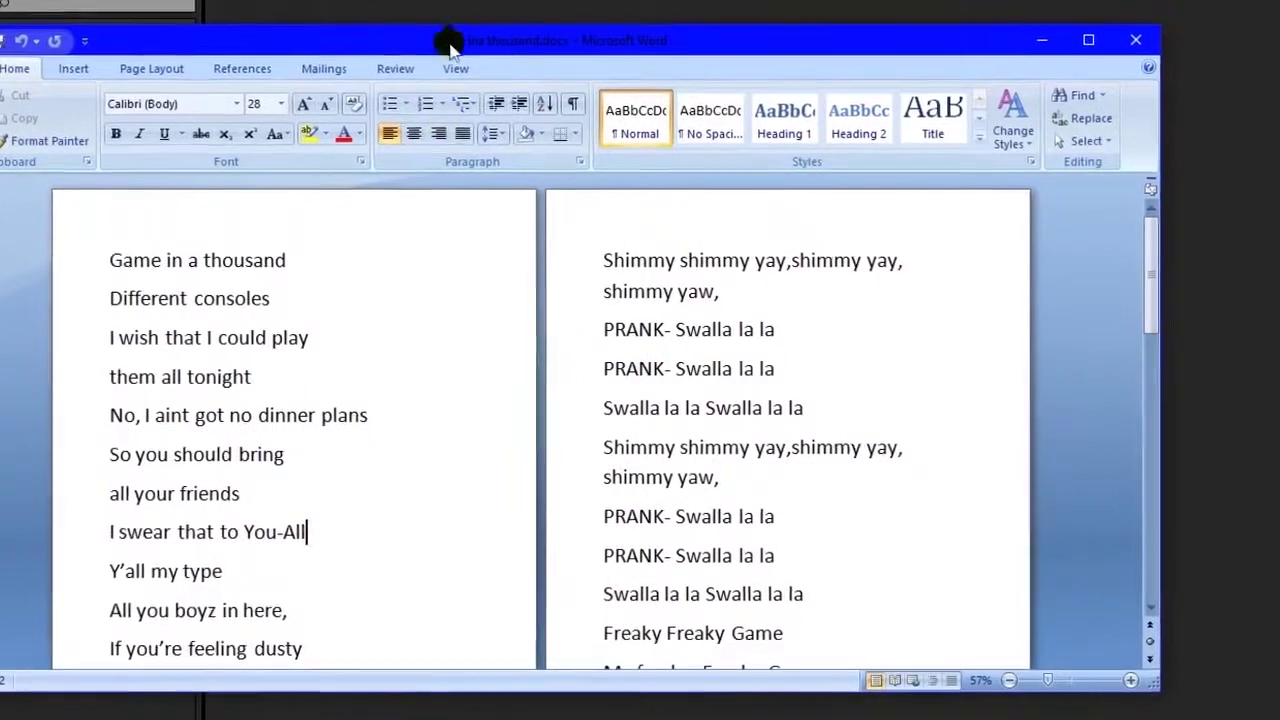
{"action": "left_click_drag", "start_coordinate": [133, 338], "coordinate": [270, 378]}
{"action": "left_click", "coordinate": [372, 338]}
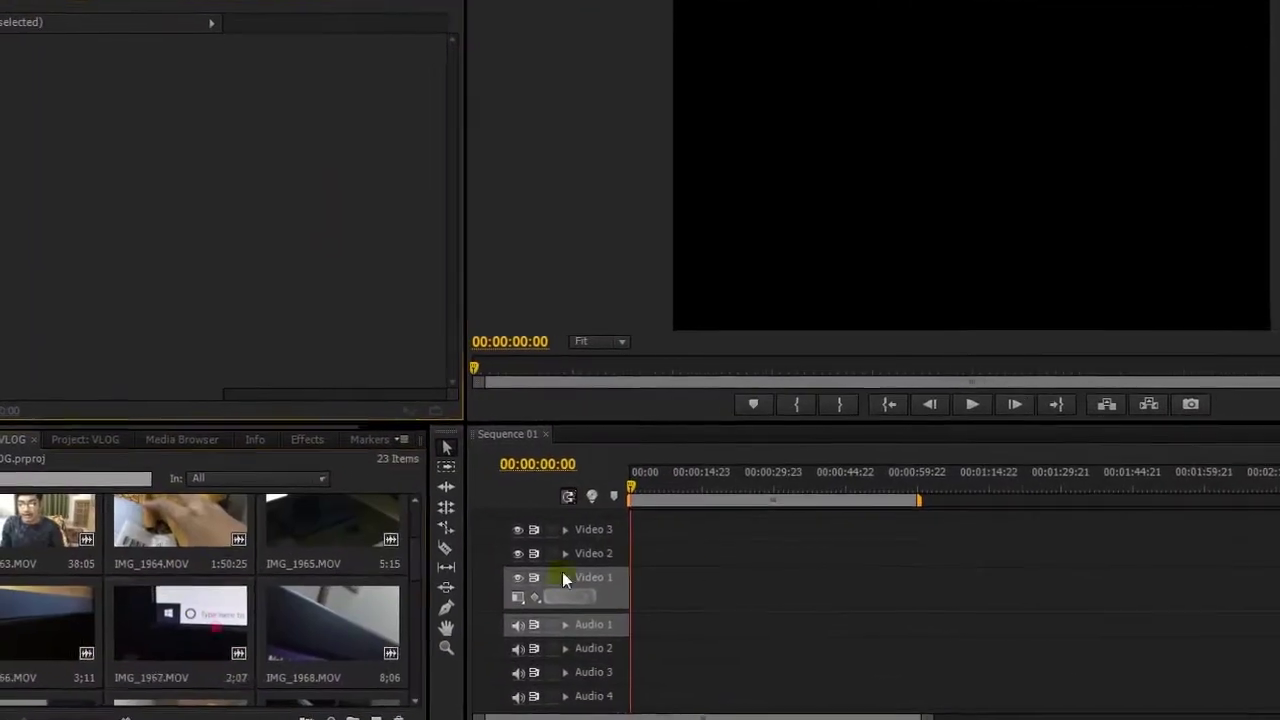
Add the first vlog clip, IMG_1962.MOV and IMG_1972.mp3 to the timeline, keeping existing sequence settings.
{"action": "left_click_drag", "start_coordinate": [240, 640], "coordinate": [660, 585]}
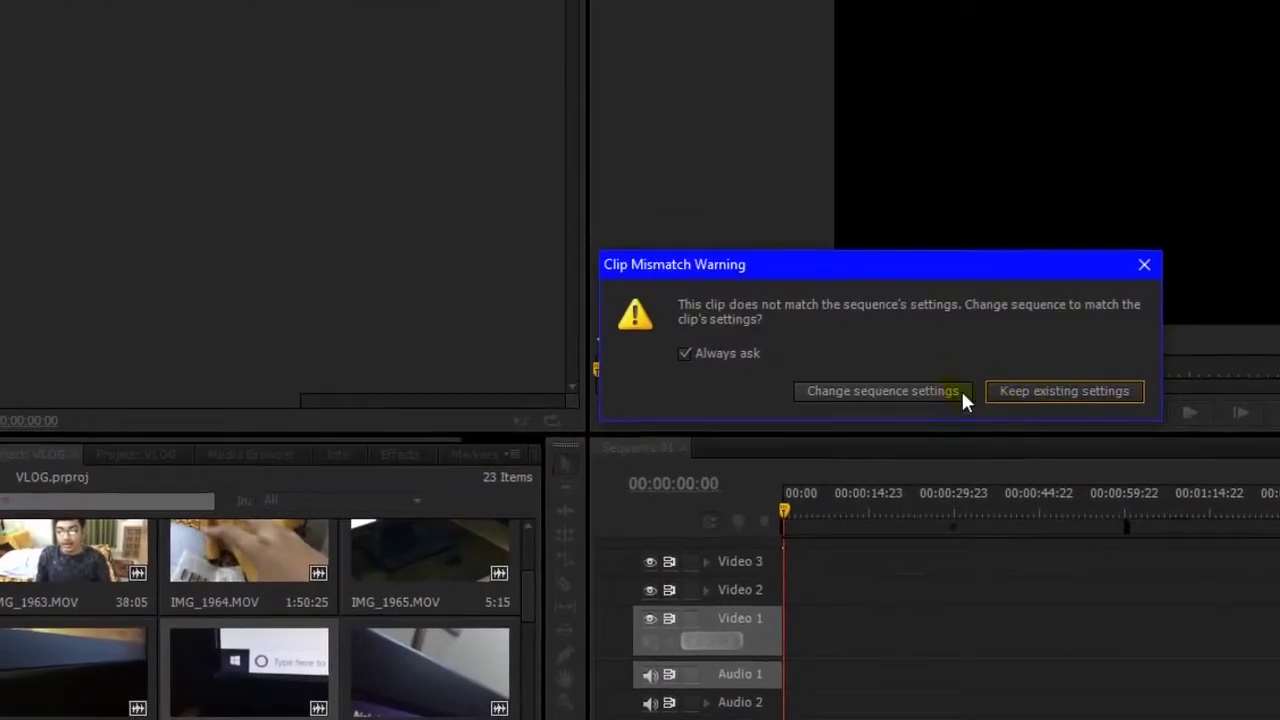
{"action": "left_click", "coordinate": [1100, 391]}
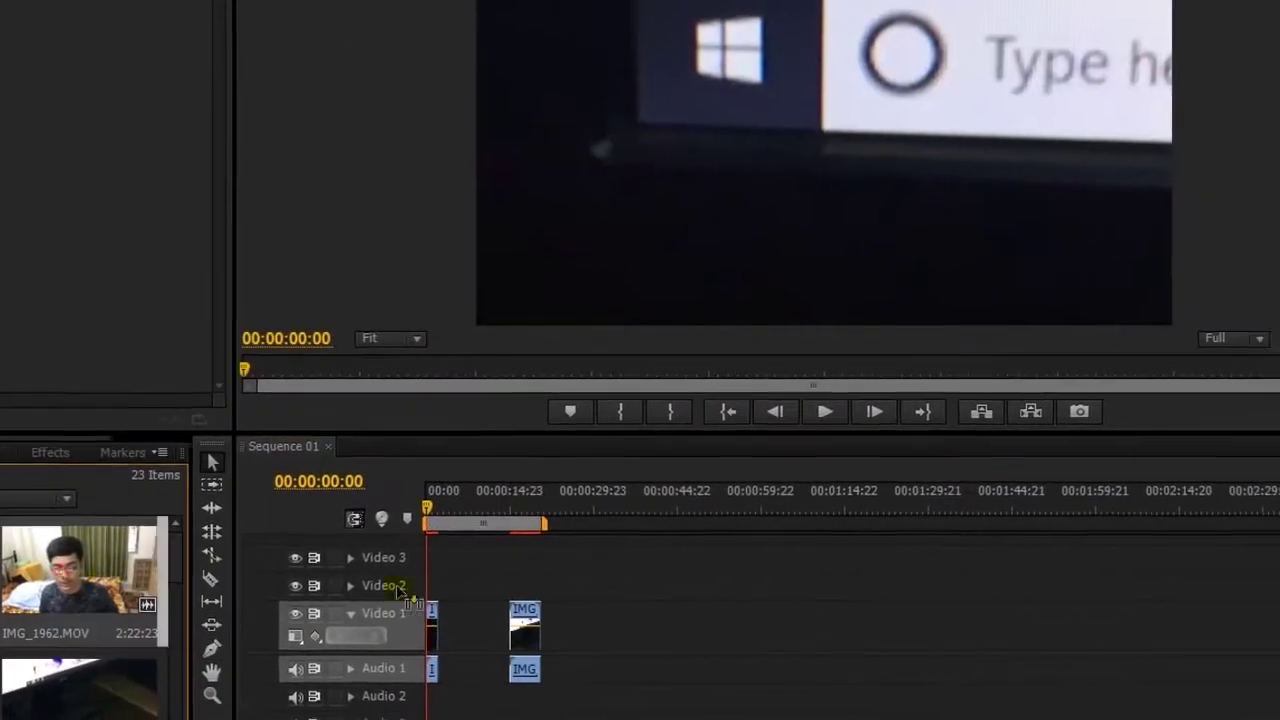
{"action": "left_click_drag", "start_coordinate": [197, 575], "coordinate": [690, 591]}
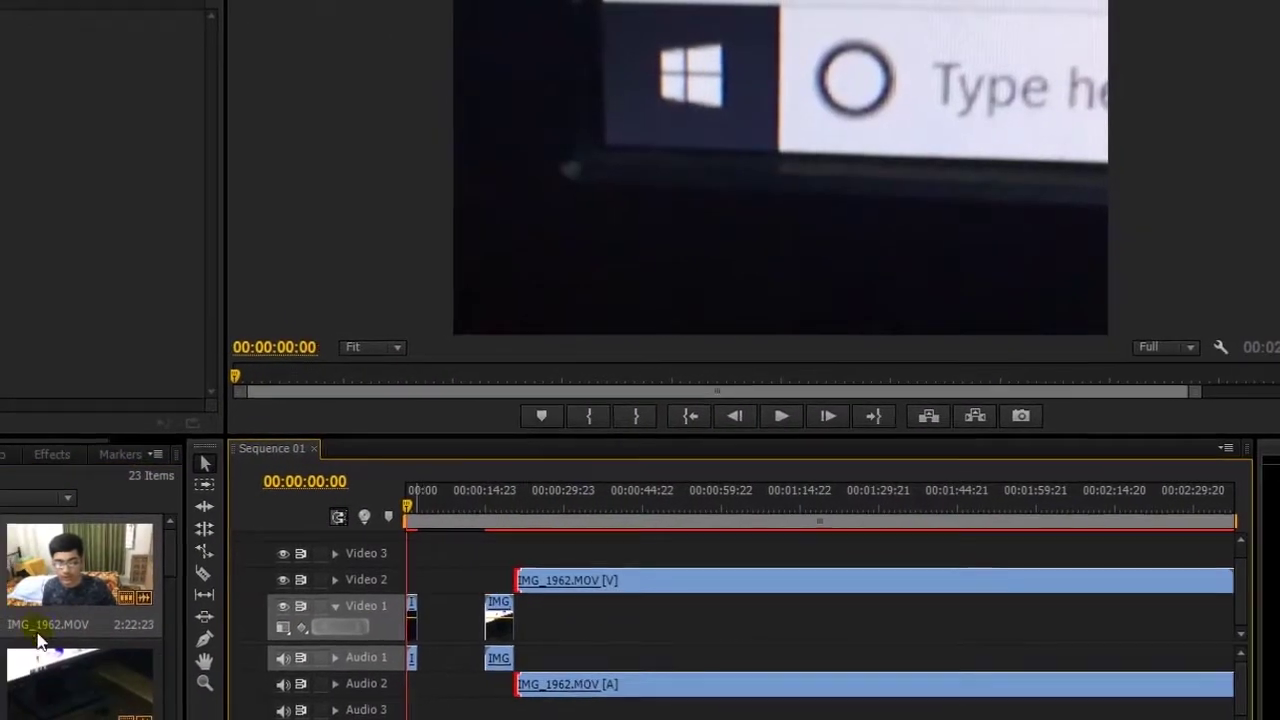
{"action": "scroll", "coordinate": [80, 600], "scroll_direction": "down", "scroll_amount": 3}
{"action": "left_click_drag", "start_coordinate": [60, 570], "coordinate": [460, 657]}
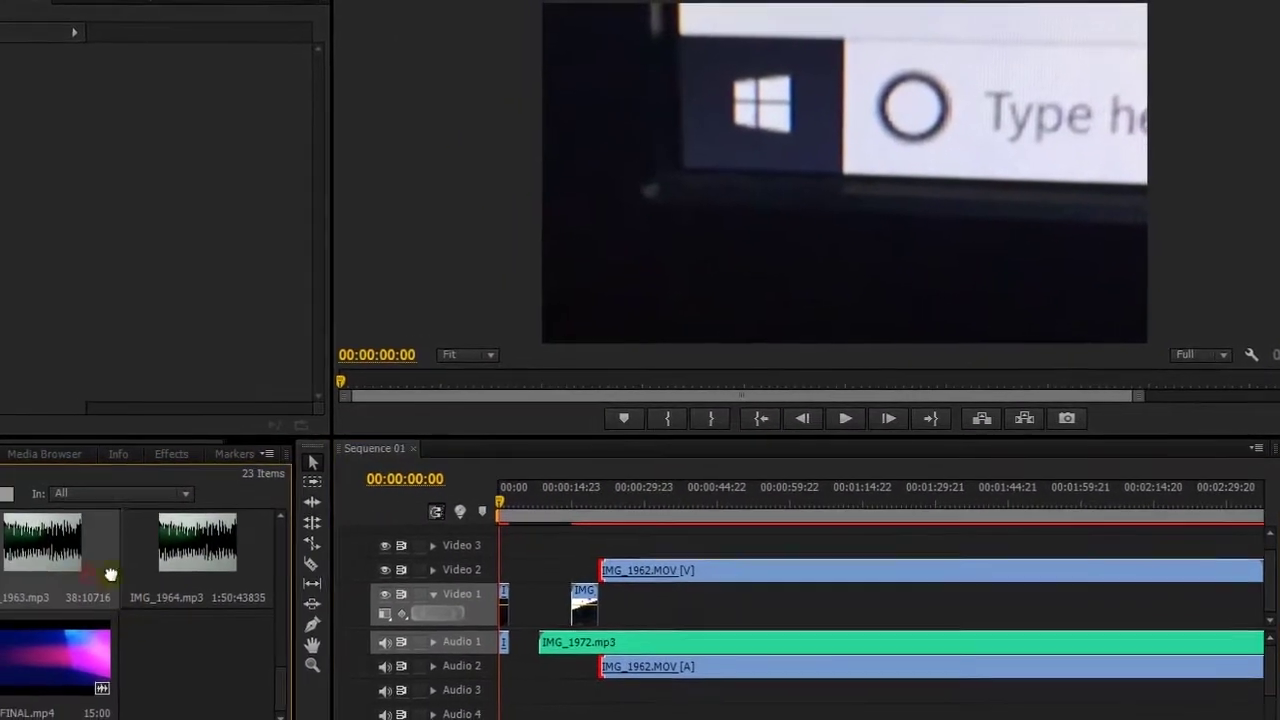
{"action": "left_click_drag", "start_coordinate": [110, 575], "coordinate": [560, 668]}
{"action": "scroll", "coordinate": [100, 580], "scroll_direction": "up", "scroll_amount": 3}
{"action": "left_click_drag", "start_coordinate": [40, 560], "coordinate": [700, 600]}
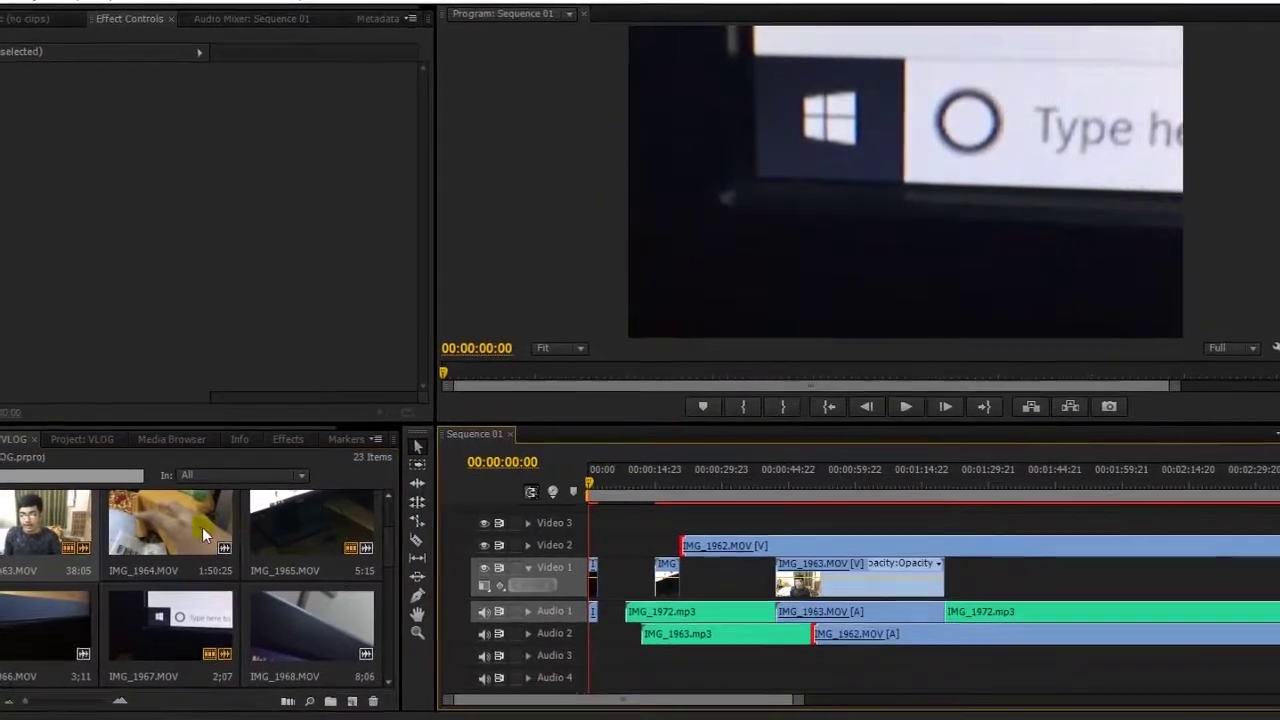
Place IMG_1964.MOV after IMG_1963 on Video 1 and IMG_1965.MOV on a new top track.
{"action": "left_click_drag", "start_coordinate": [231, 537], "coordinate": [1010, 578]}
{"action": "left_click_drag", "start_coordinate": [290, 525], "coordinate": [696, 524]}
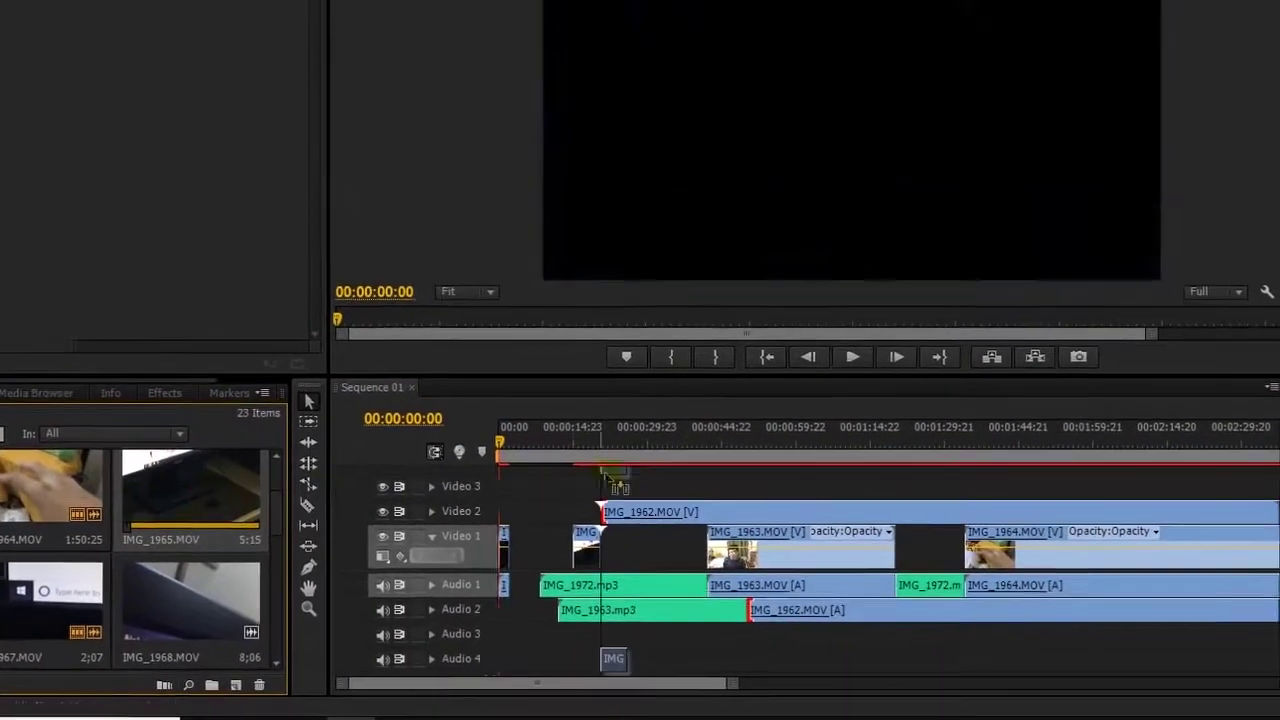
{"action": "left_click_drag", "start_coordinate": [617, 486], "coordinate": [615, 472]}
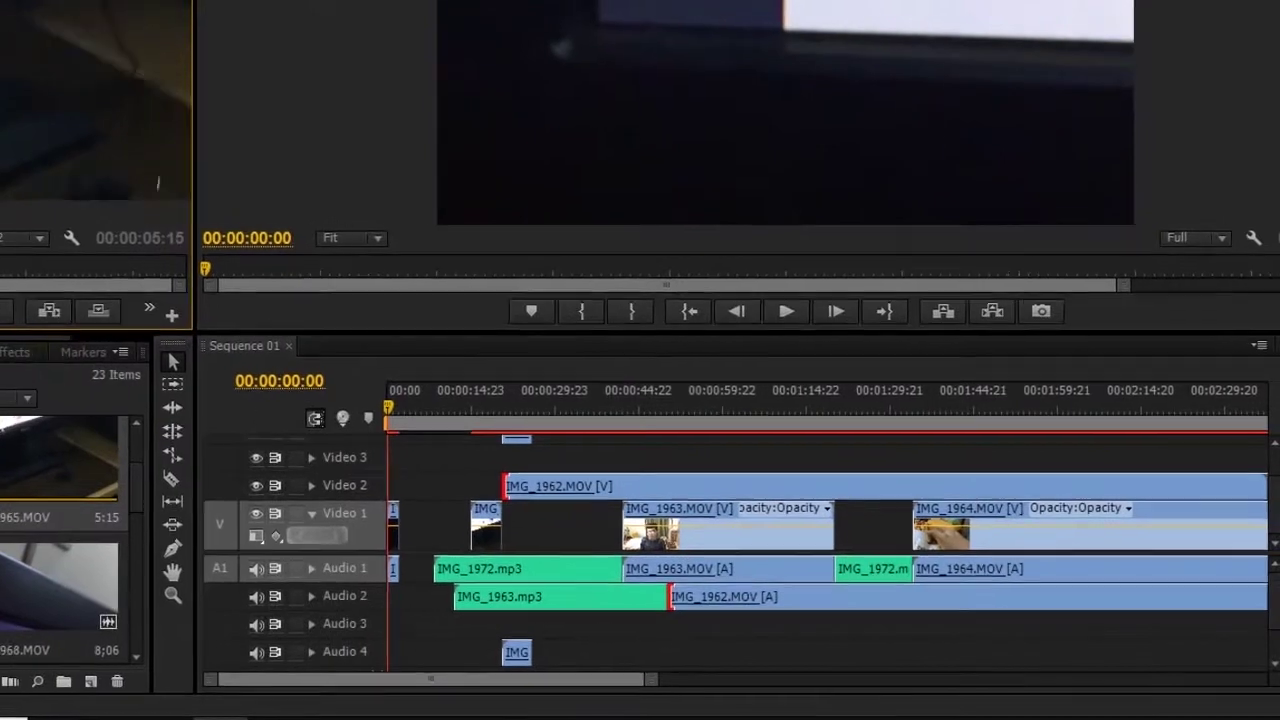
Shift IMG_1962 about 27 s later, IMG_1963 about 7 s earlier, and IMG_1965 to about 8 s on Video 1.
{"action": "left_click_drag", "start_coordinate": [505, 486], "coordinate": [664, 488]}
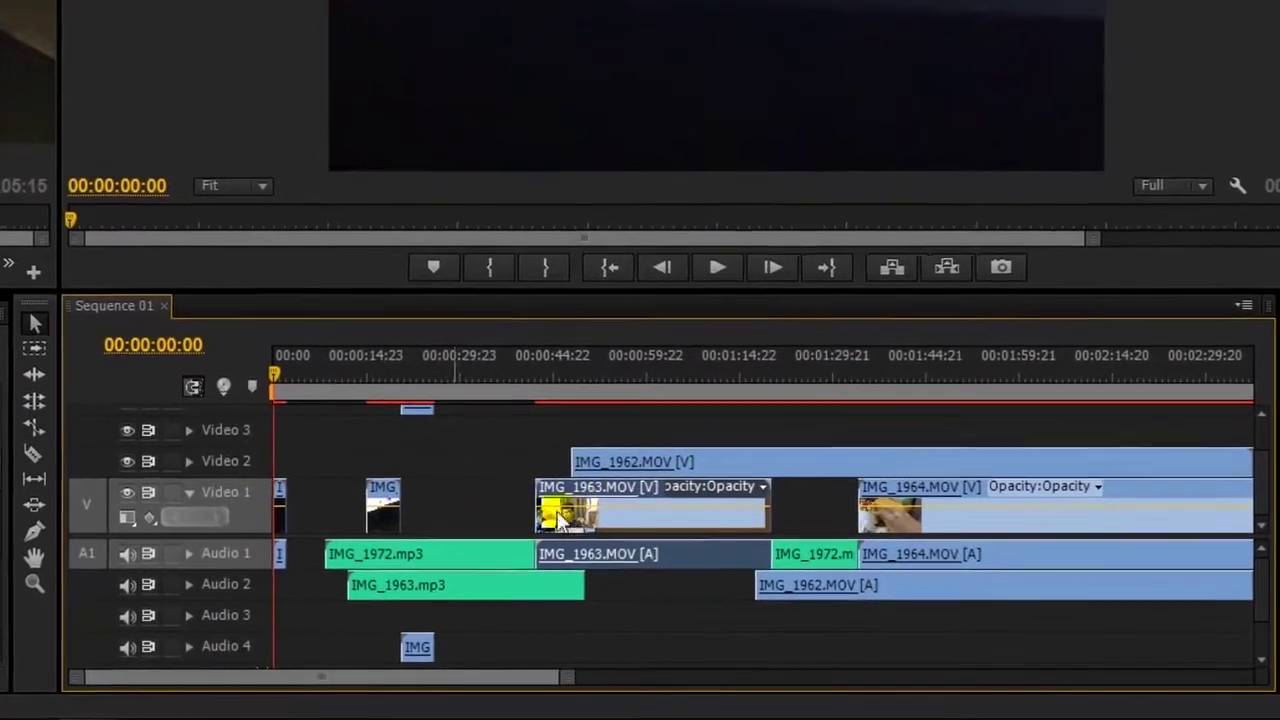
{"action": "left_click_drag", "start_coordinate": [560, 520], "coordinate": [517, 520]}
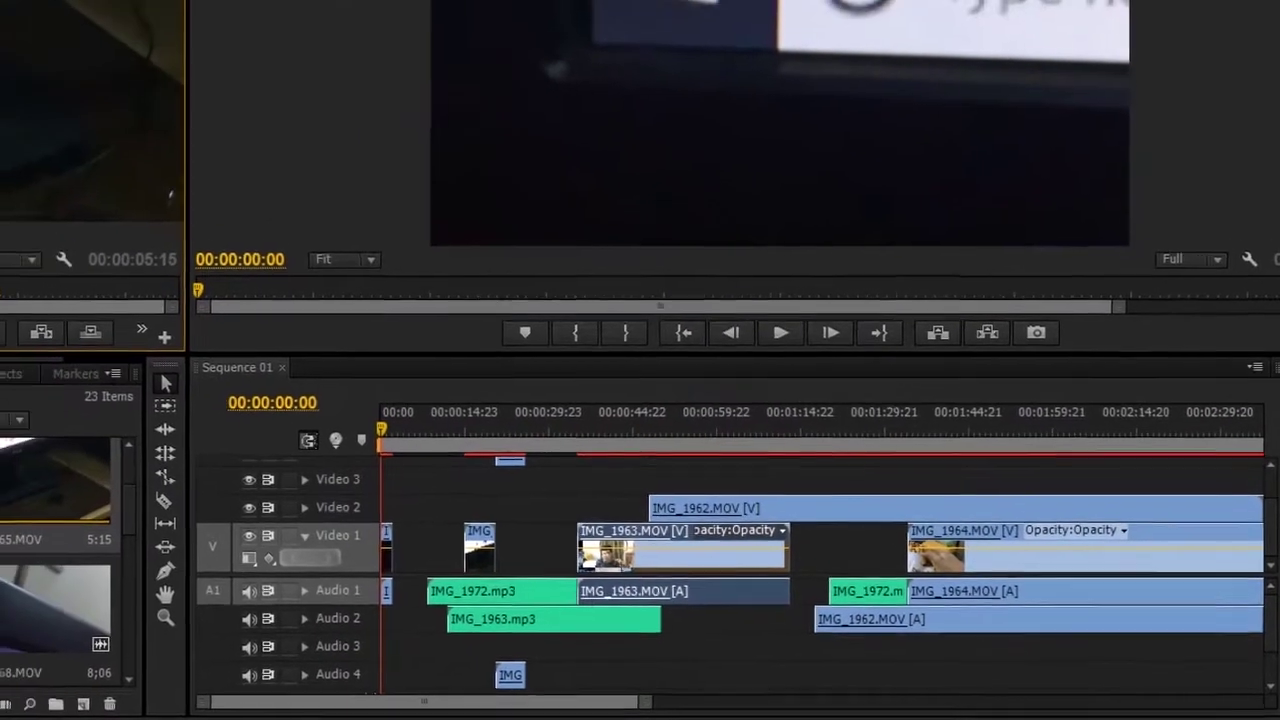
{"action": "left_click_drag", "start_coordinate": [55, 480], "coordinate": [440, 540]}
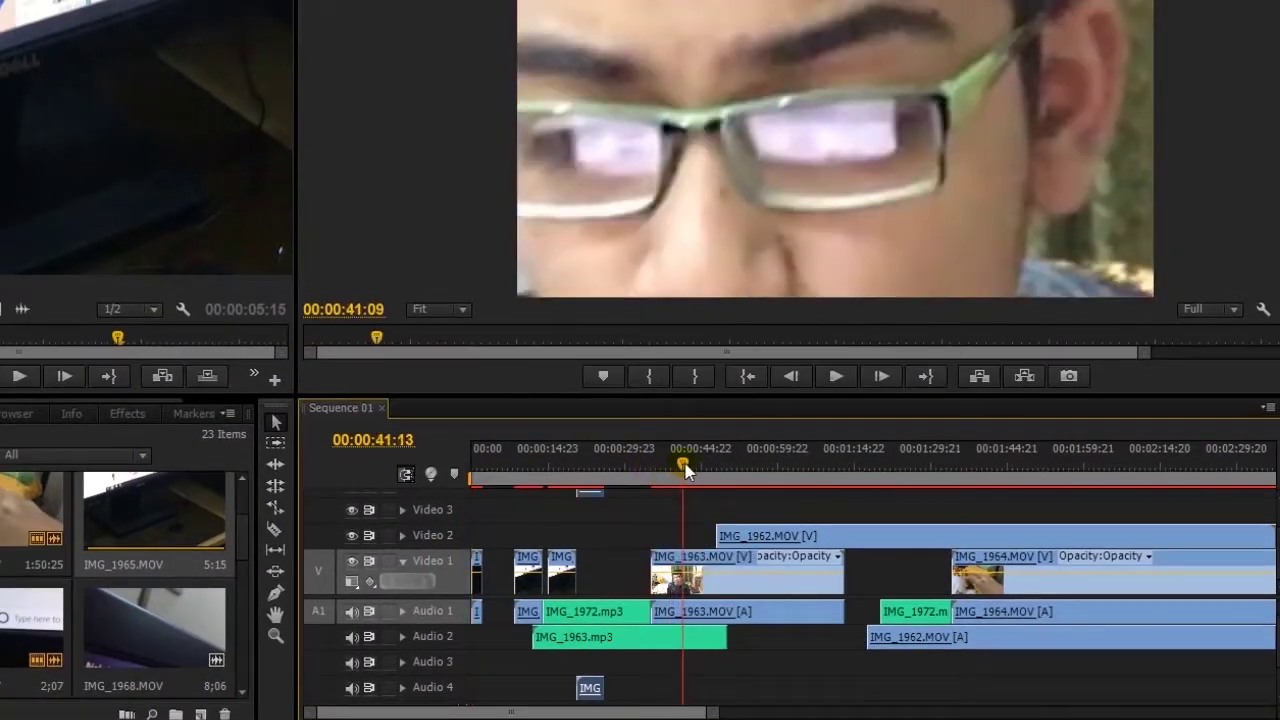